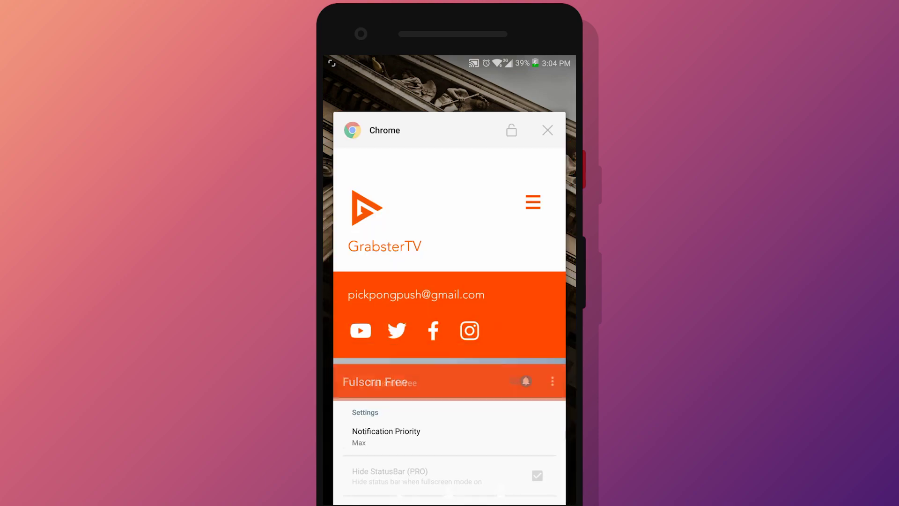
Reopen Chrome from Recents and switch on the Fulscrn Free quick-settings tile for it
left_click(494, 229)
left_click_drag(481, 60, 483, 182)
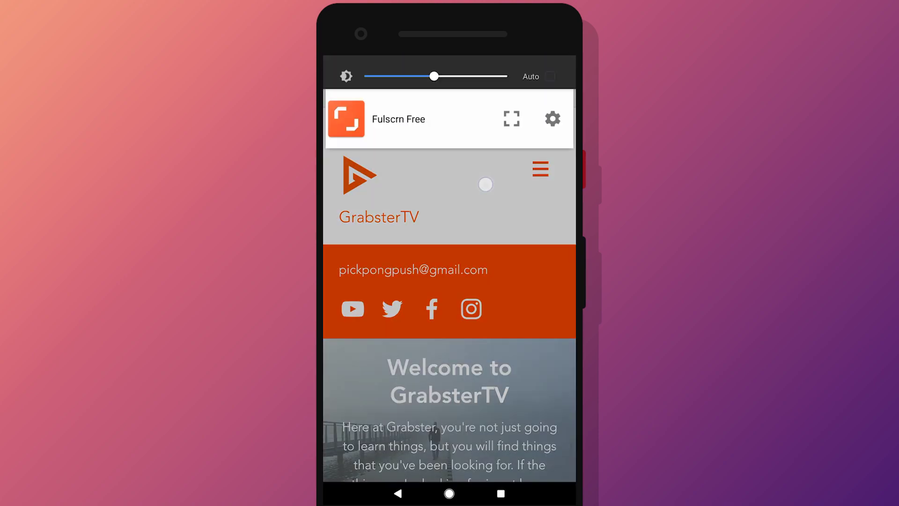
left_click(510, 191)
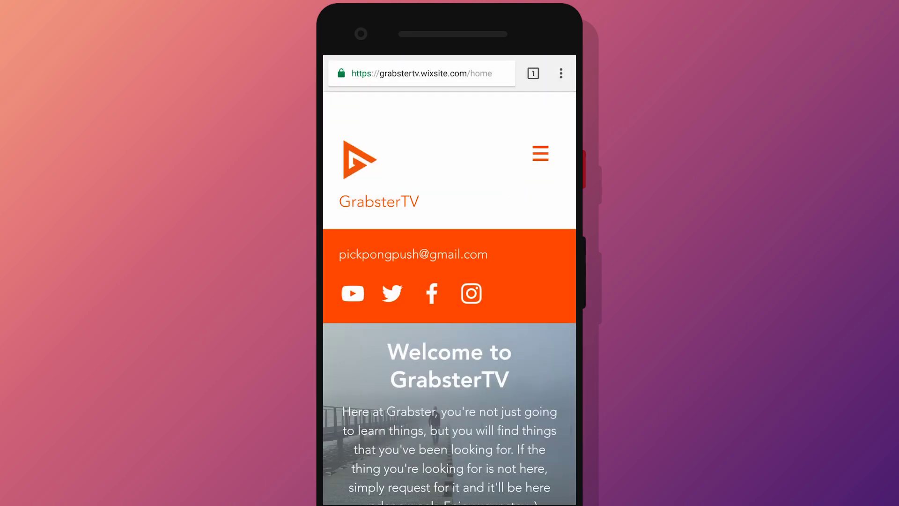
scroll(449, 281, "down", 5)
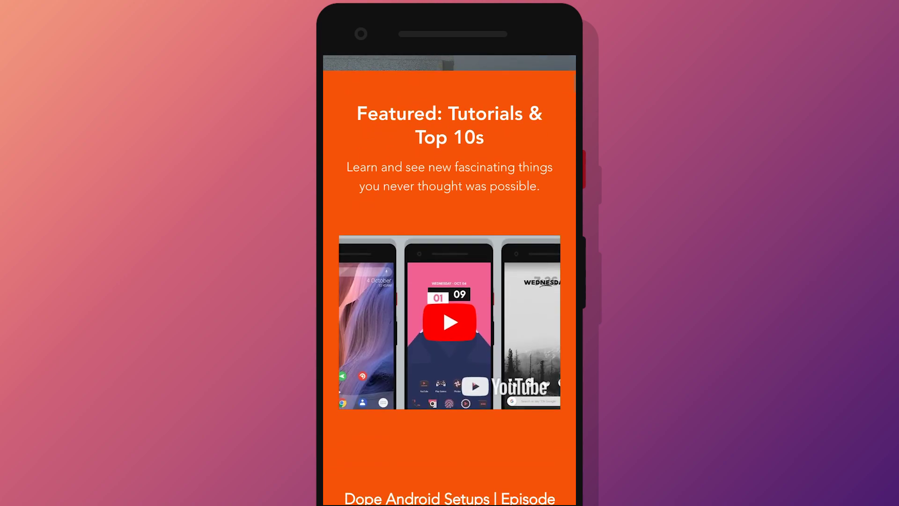
scroll(450, 281, "down", 5)
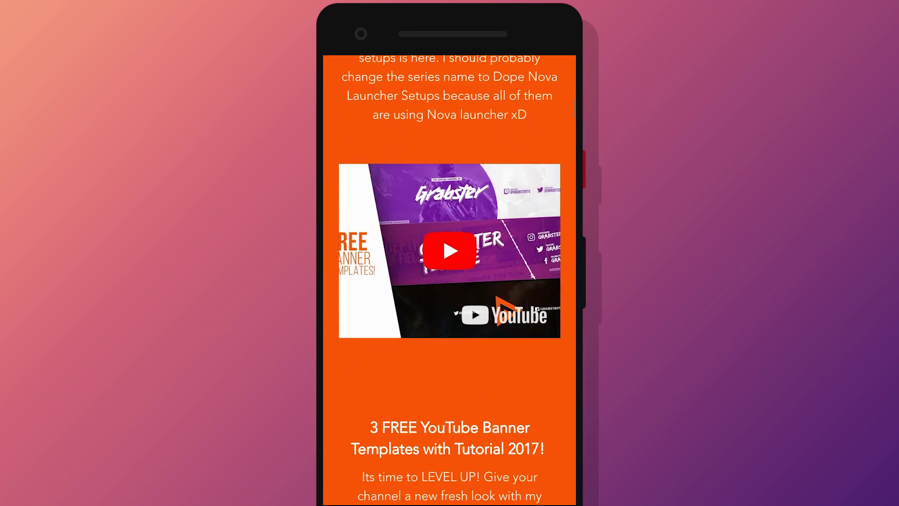
scroll(449, 281, "down", 6)
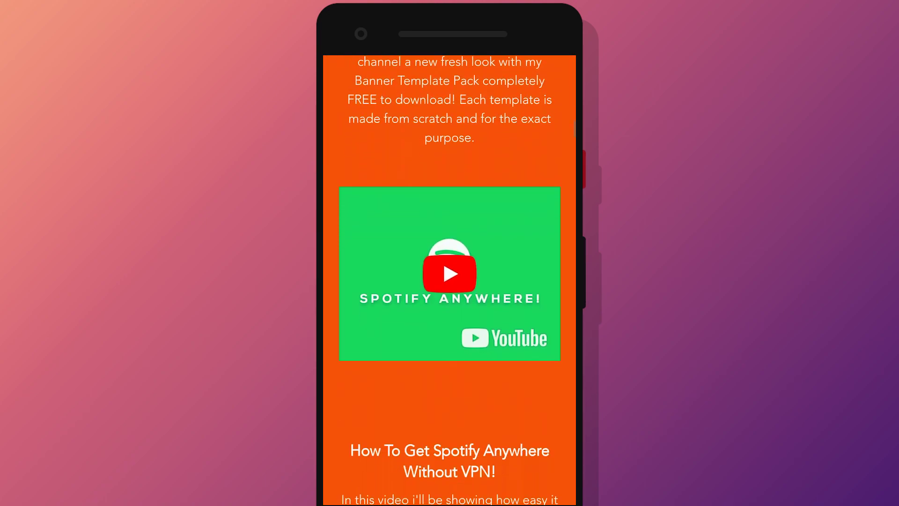
scroll(450, 281, "down", 1)
scroll(450, 281, "down", 2)
scroll(450, 281, "down", 4)
scroll(449, 281, "down", 1)
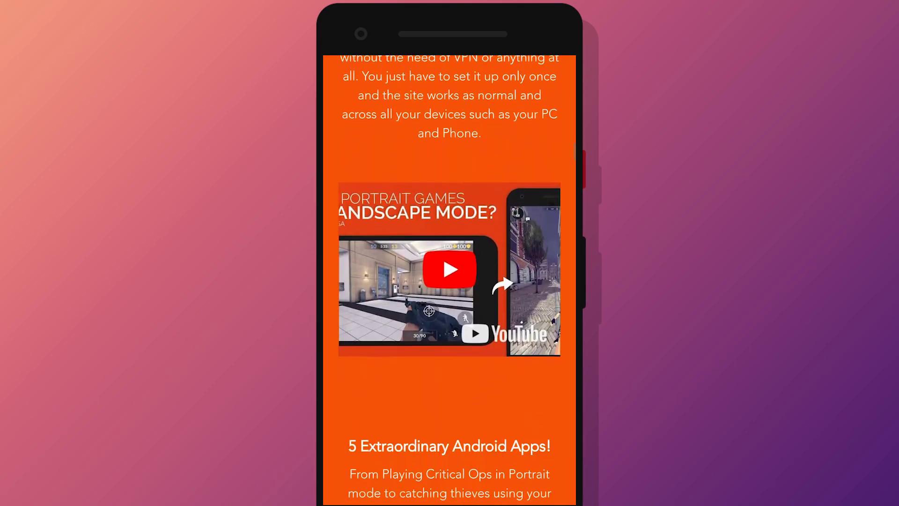
scroll(449, 281, "down", 2)
scroll(450, 281, "down", 3)
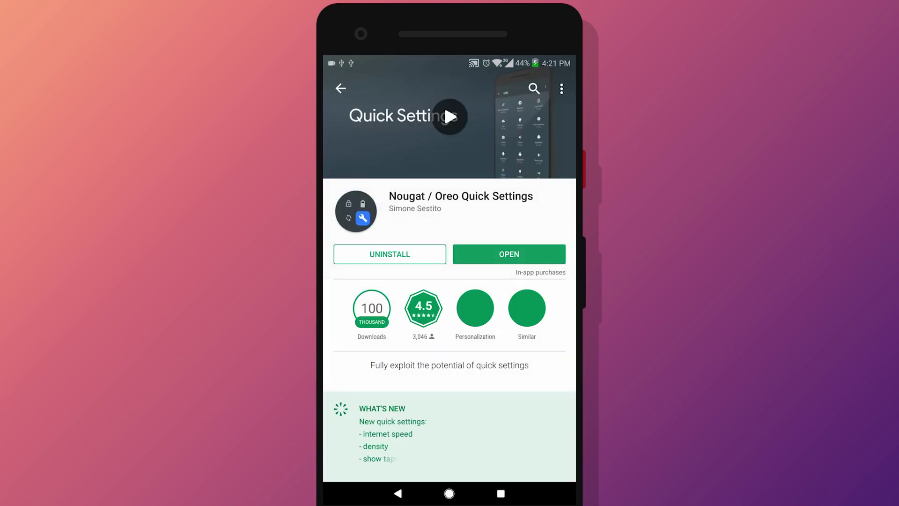
In About phone, tap Build number to confirm developer mode is already unlocked
left_click_drag(515, 429, 522, 266)
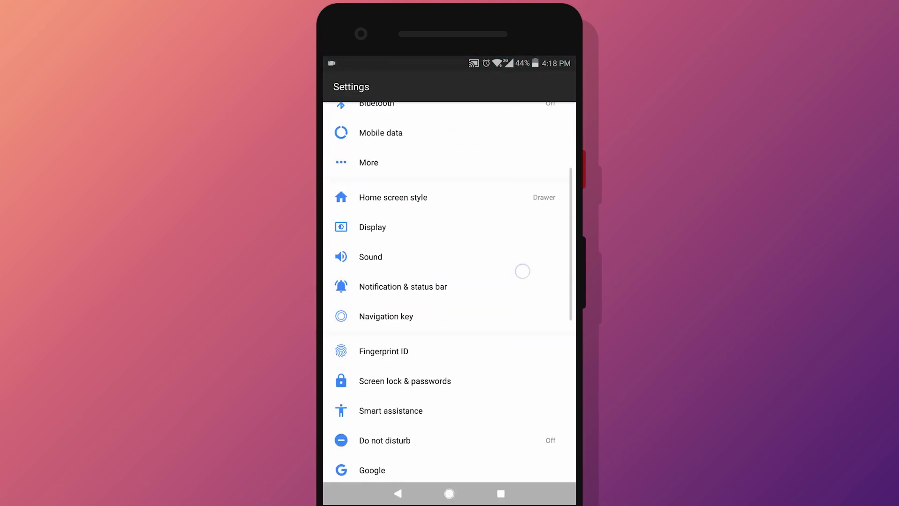
left_click(383, 467)
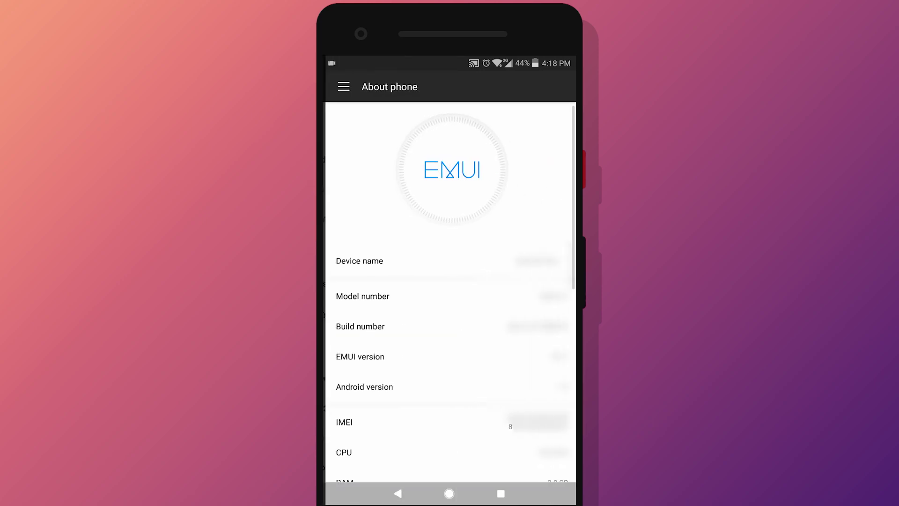
left_click(409, 325)
left_click(409, 325)
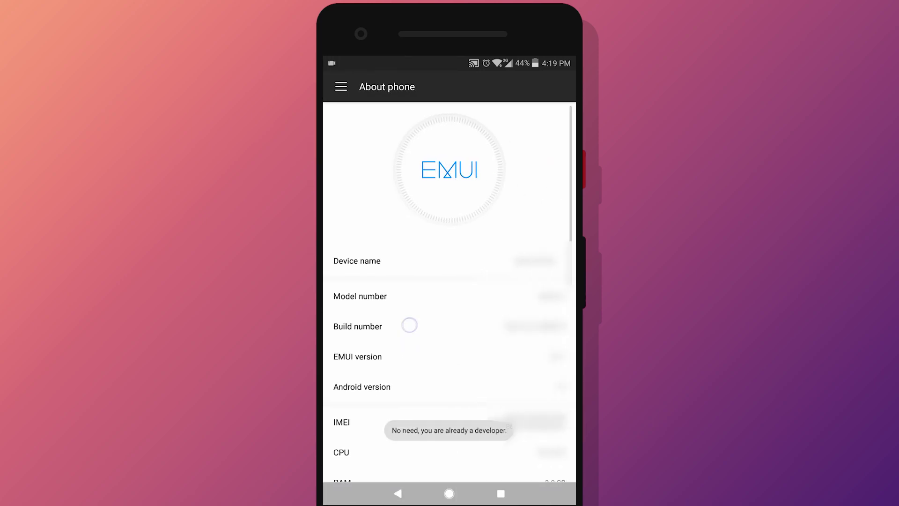
left_click(410, 325)
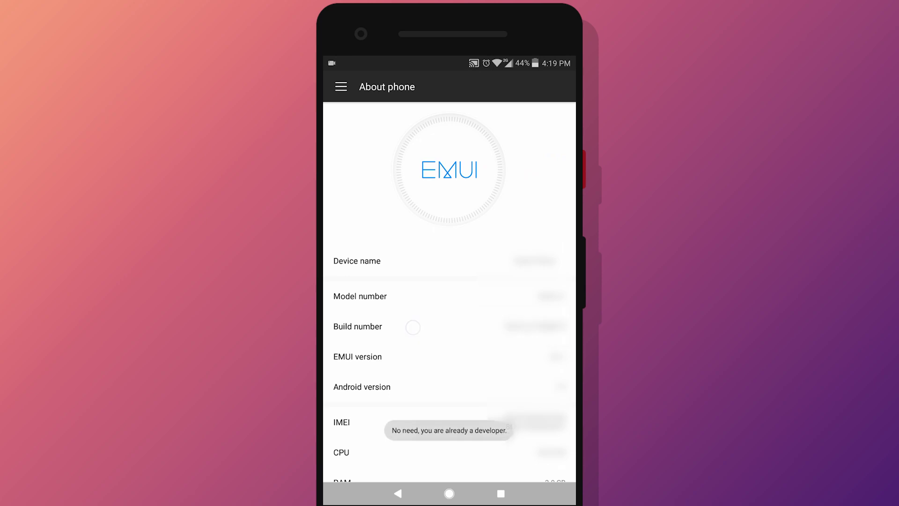
key("Escape")
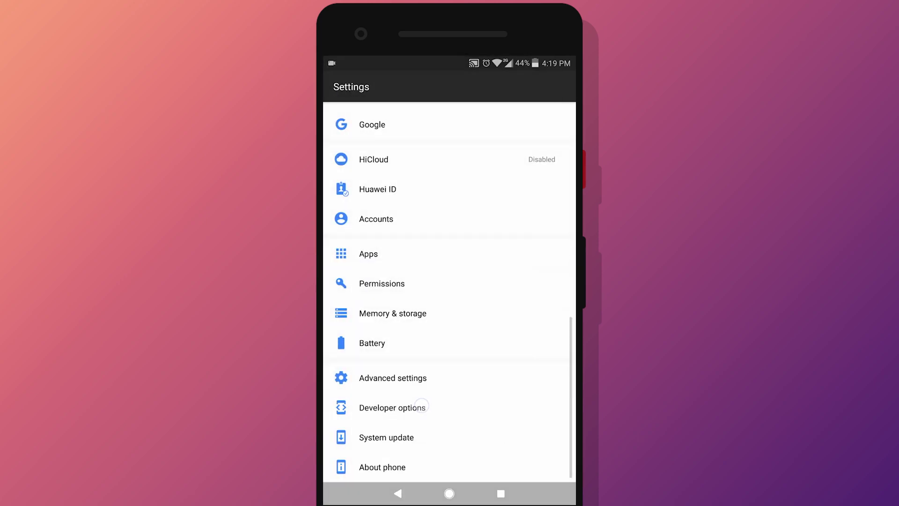
In Developer options, toggle USB debugging off and back on, leaving it enabled
left_click(392, 408)
left_click_drag(477, 421, 480, 123)
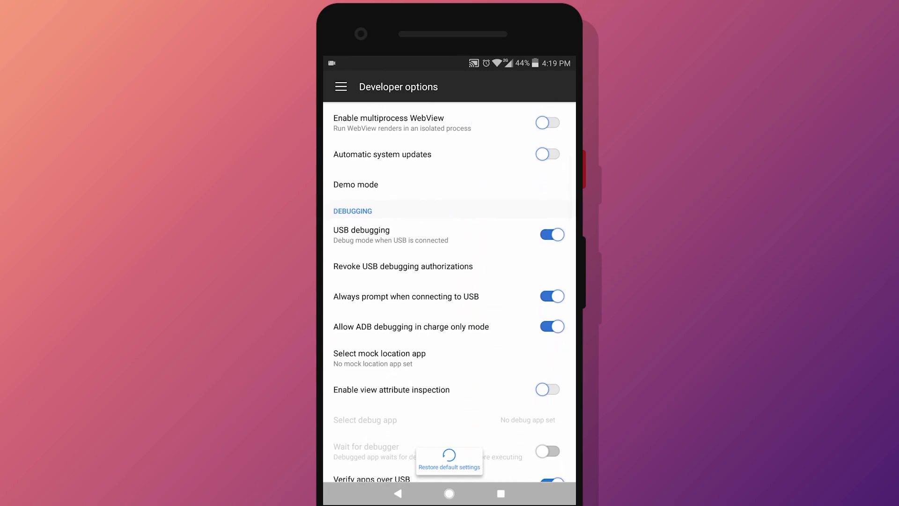
left_click(553, 235)
left_click(508, 456)
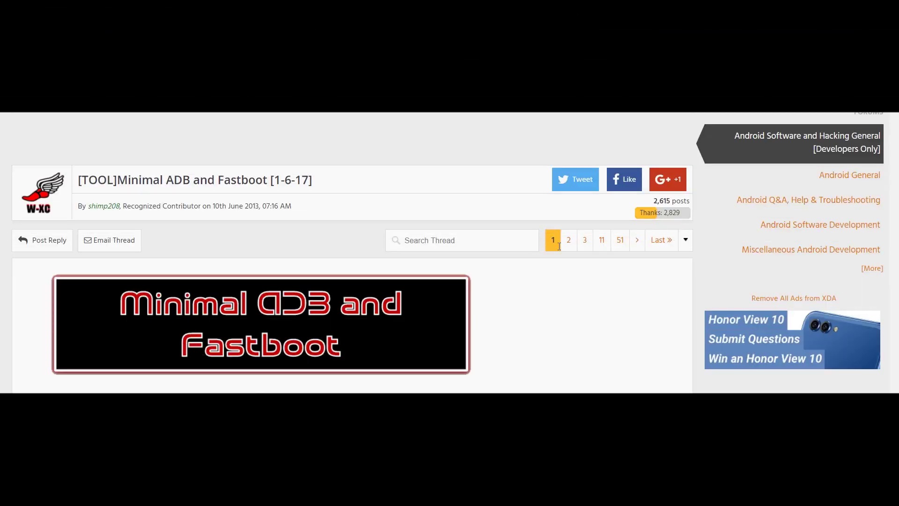
scroll(690, 255, "down", 2)
scroll(691, 295, "down", 5)
scroll(693, 351, "down", 5)
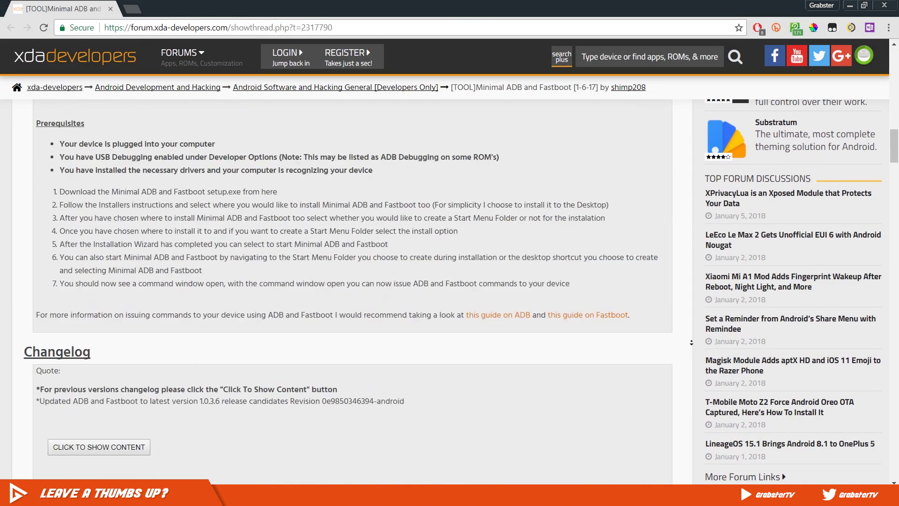
scroll(692, 342, "down", 5)
scroll(691, 316, "down", 3)
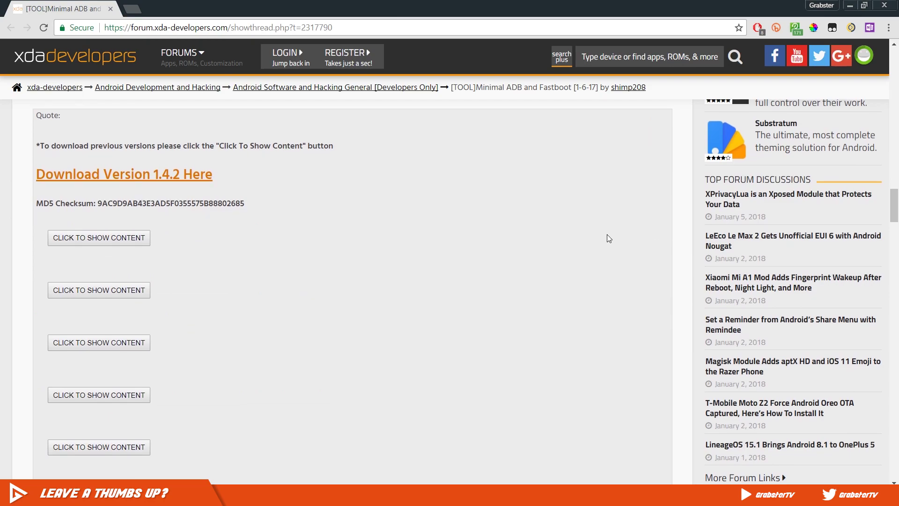
Download minimal_adb_fastboot_v1.4.2_setup.exe from the XDA thread's version 1.4.2 link
left_click(208, 174)
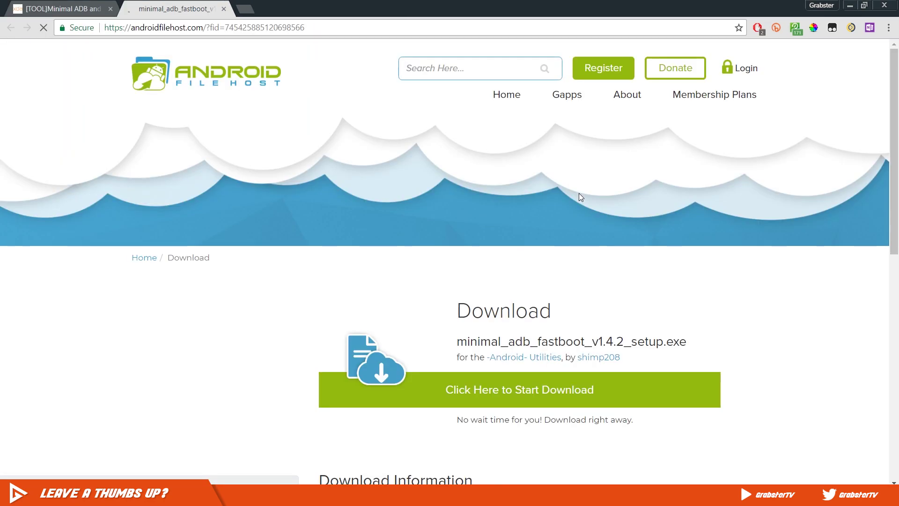
scroll(675, 195, "down", 2)
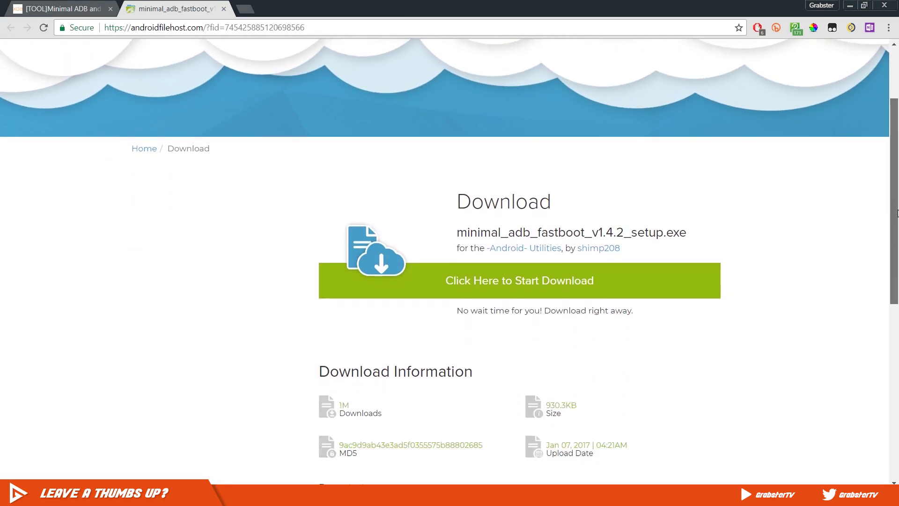
left_click(673, 275)
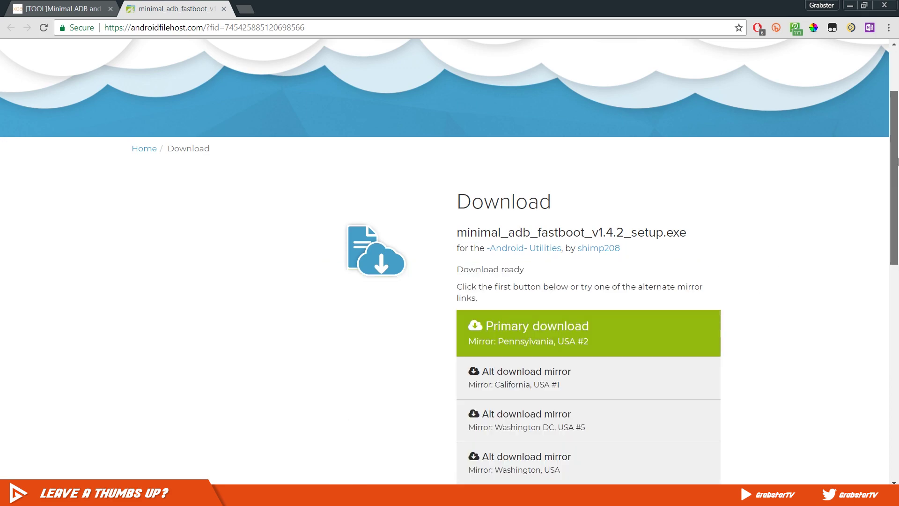
left_click_drag(897, 162, 898, 212)
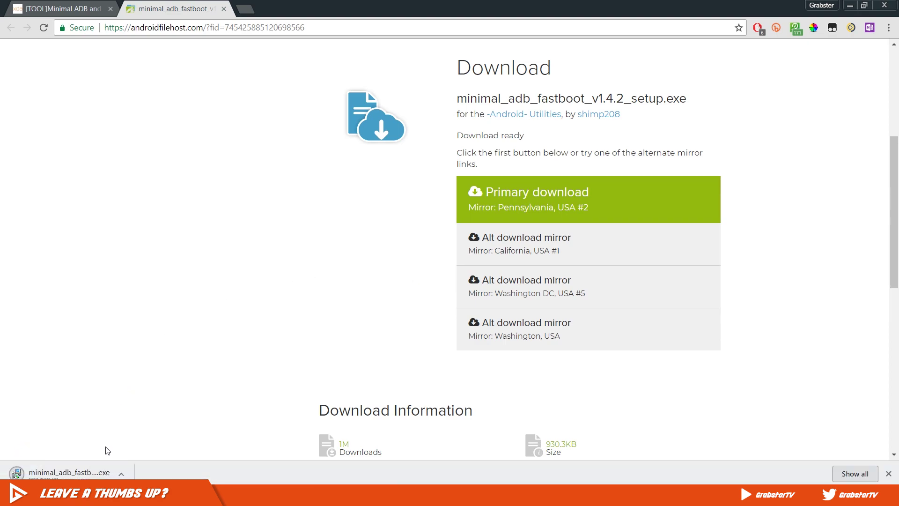
Install Minimal ADB and Fastboot with default options and finish into its command window
left_click(78, 475)
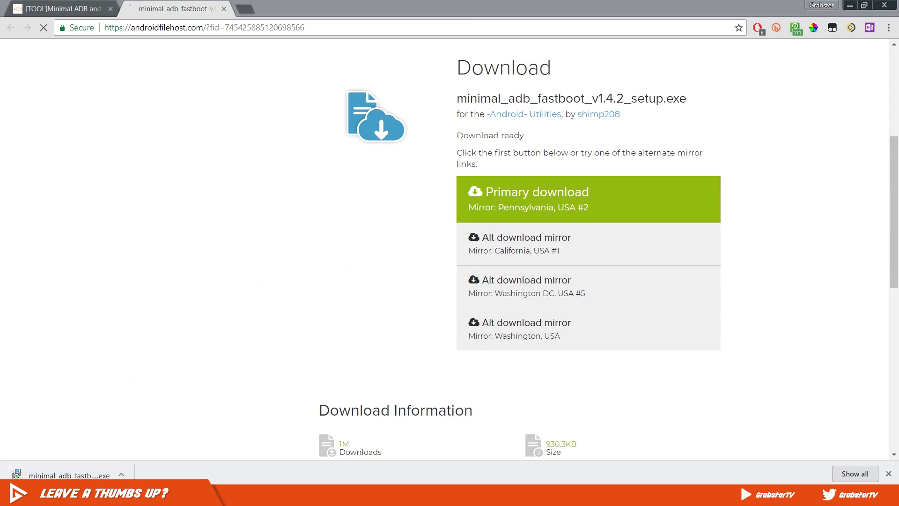
left_click(503, 343)
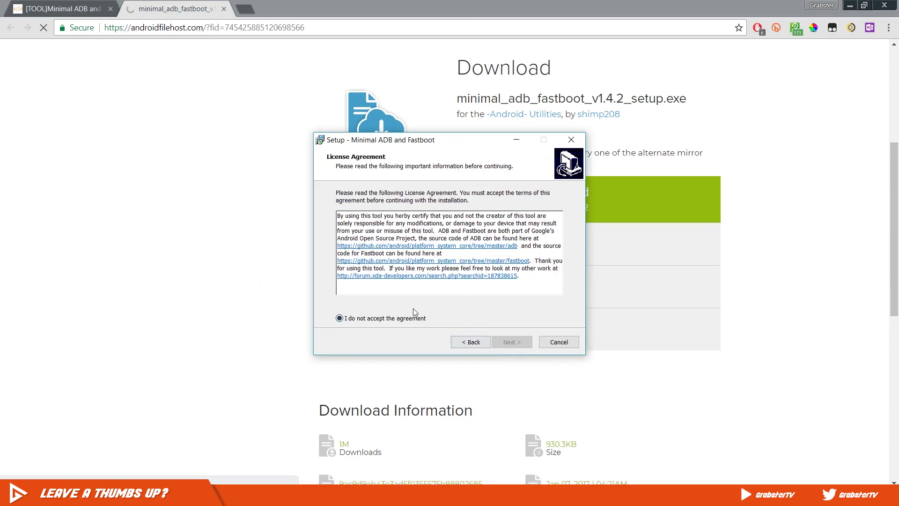
left_click(395, 307)
left_click(502, 343)
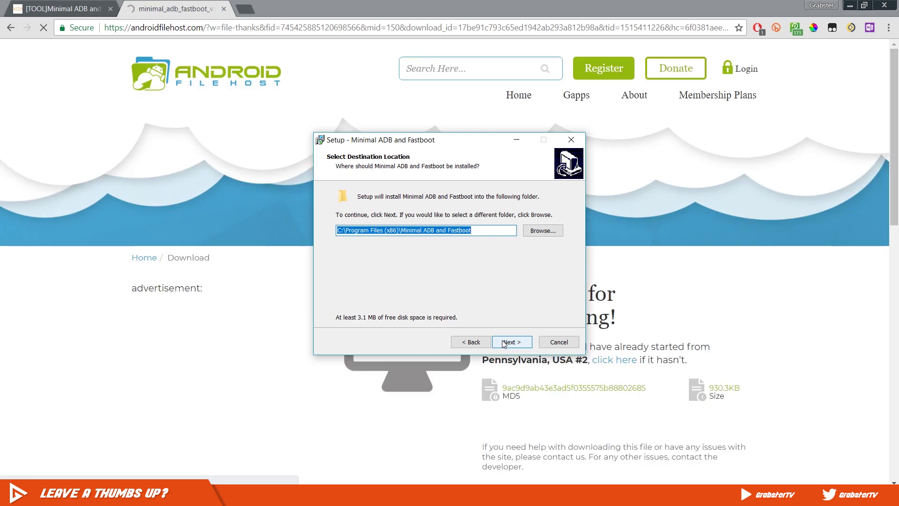
left_click(502, 343)
left_click(503, 343)
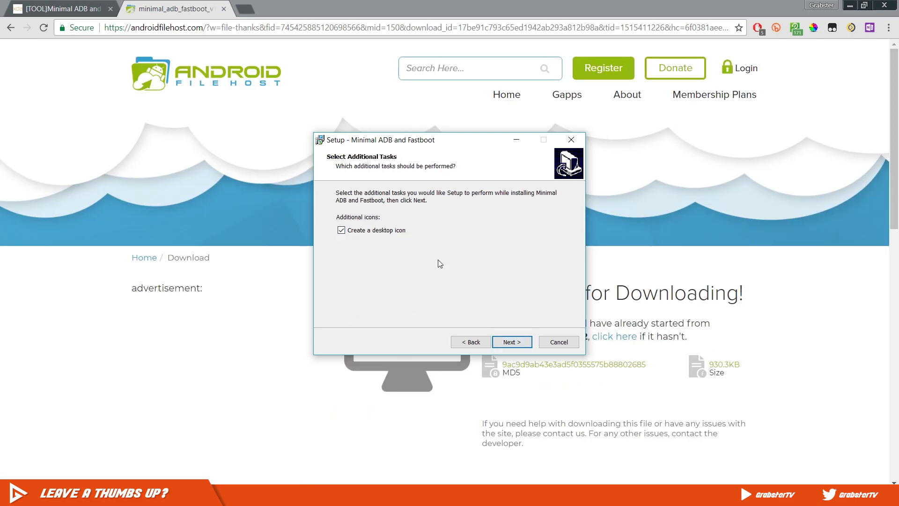
left_click(518, 341)
left_click(513, 342)
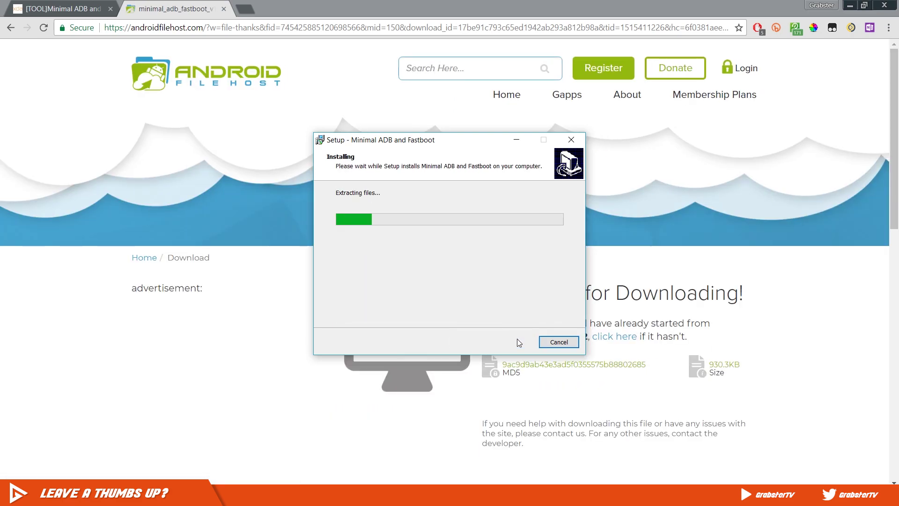
left_click(517, 344)
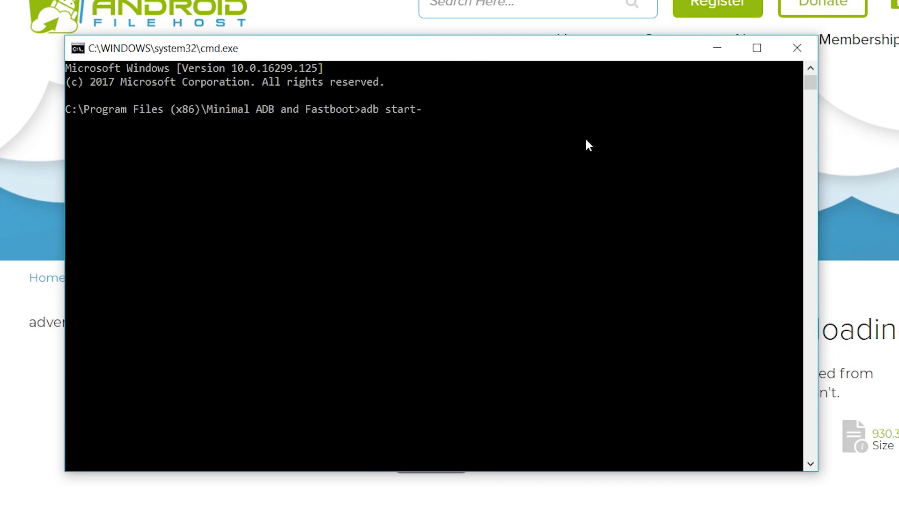
type("server")
Run adb start-server, then grant it.simonesestito.ntiles android.permission.WRITE_SECURE_SETTINGS via adb shell
key("Return")
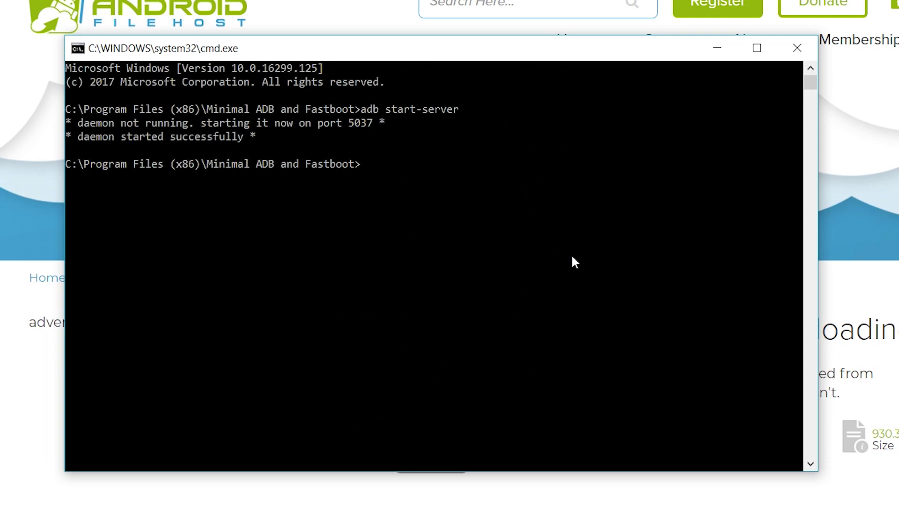
type("adb she")
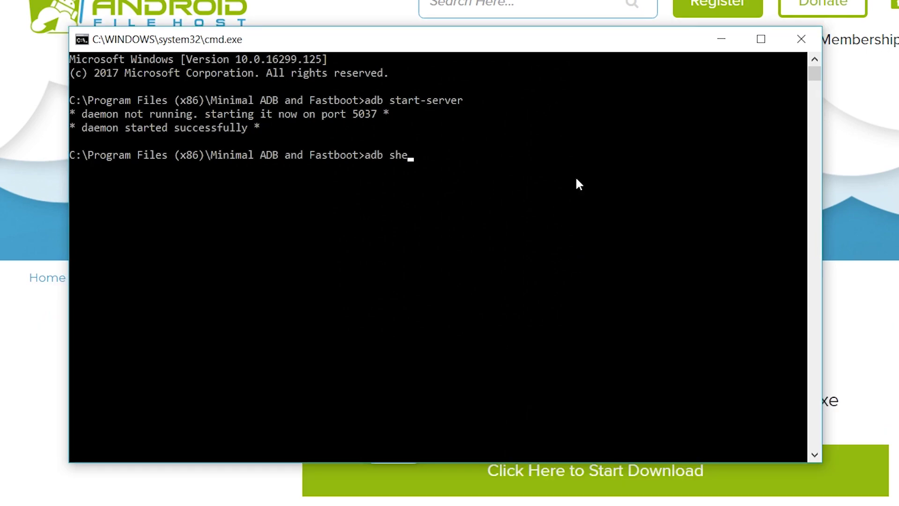
type("ll pm g")
type("rant it.")
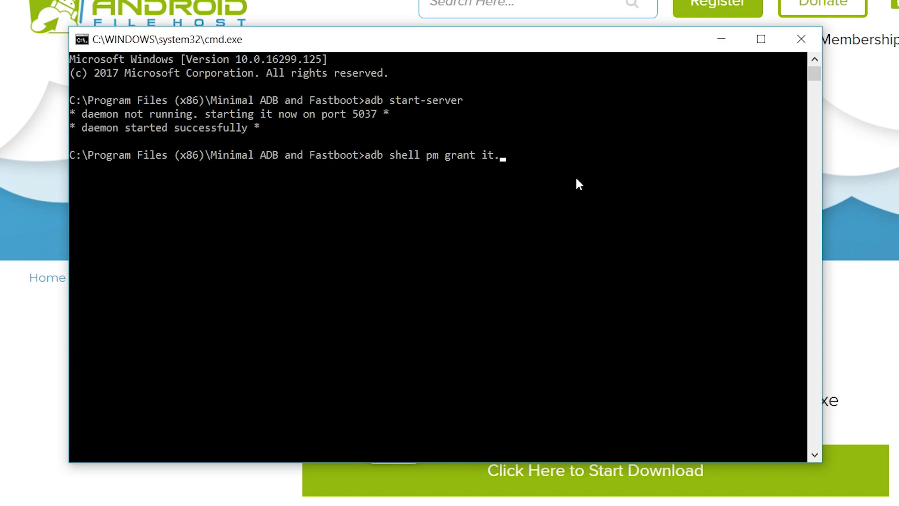
type("simone")
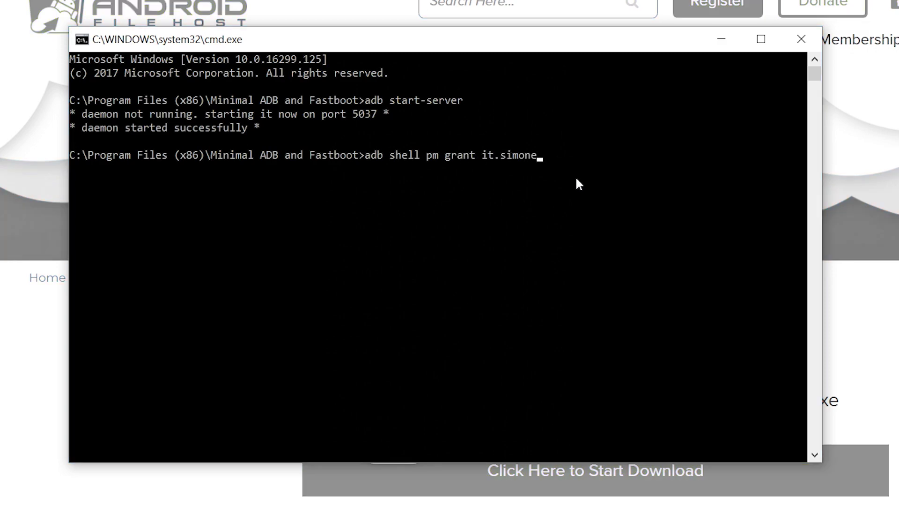
type("se")
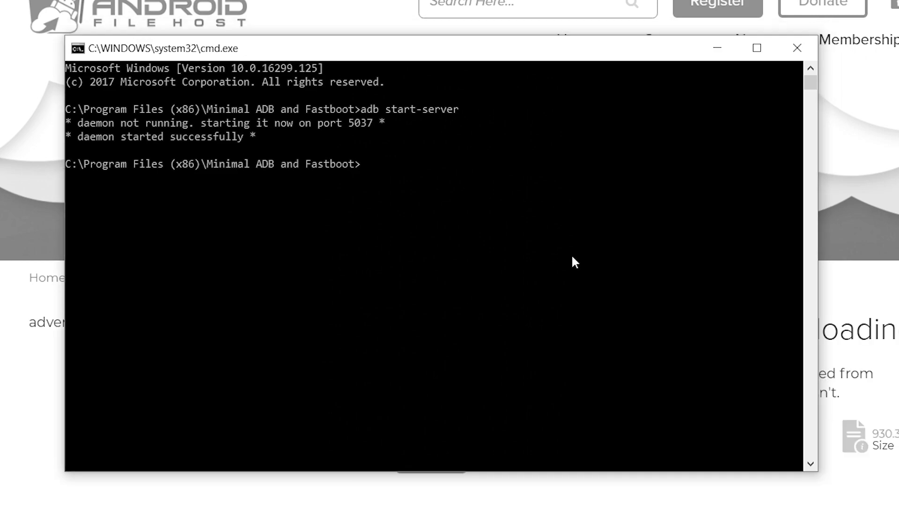
type("adb shell pm grant it.simonesestito.ntiles android.permission.WRITE_SECURE_SETTINGS")
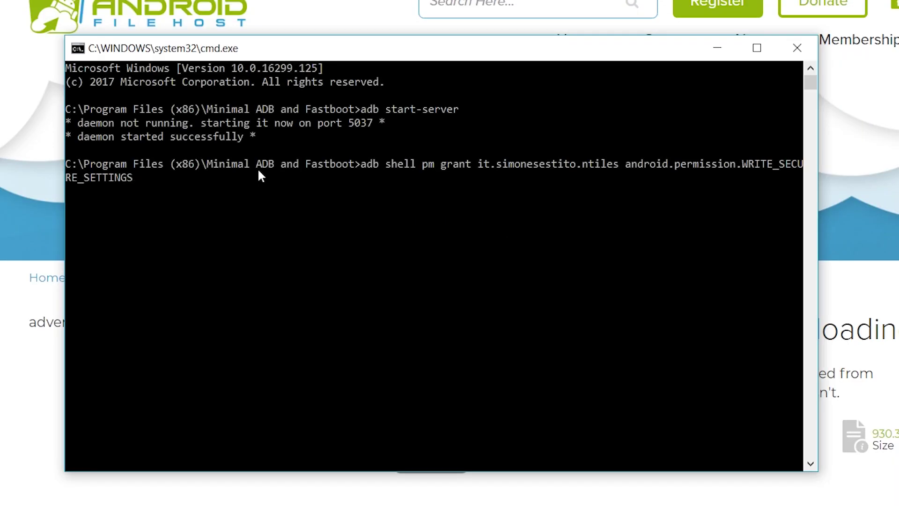
key("Return")
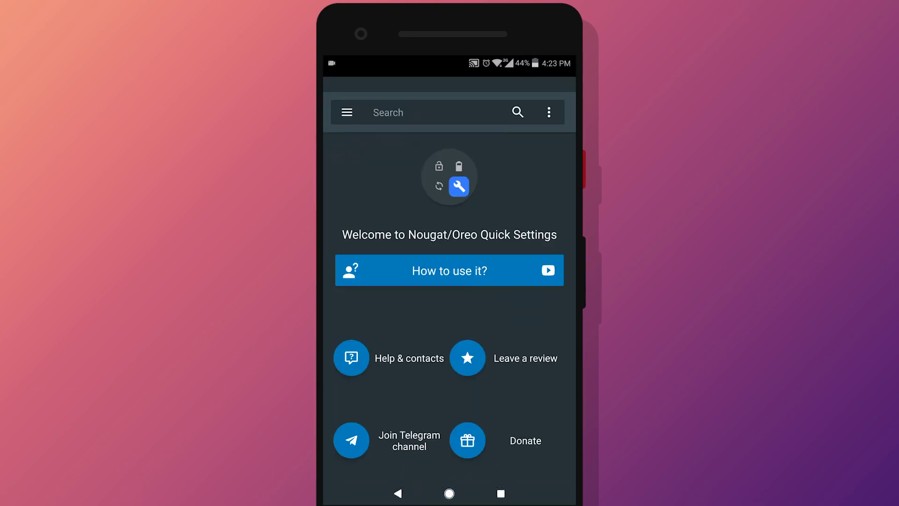
type("imme")
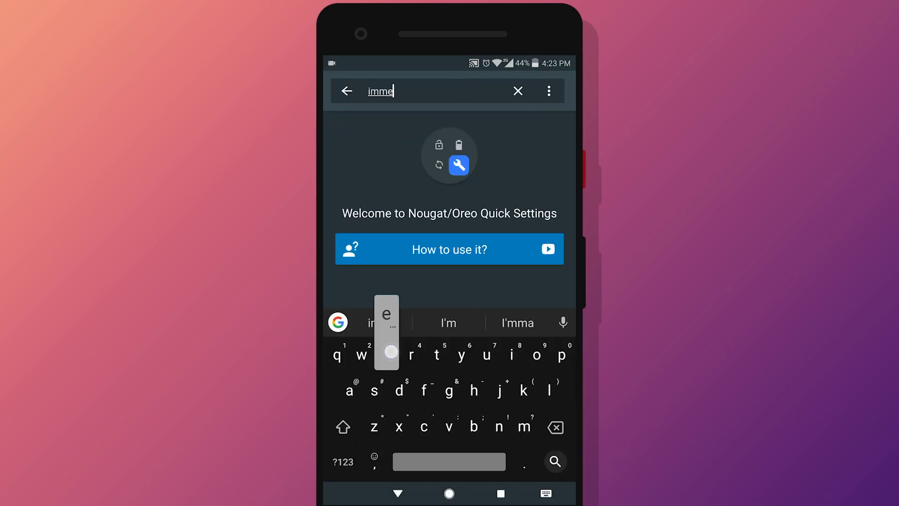
type("rsive")
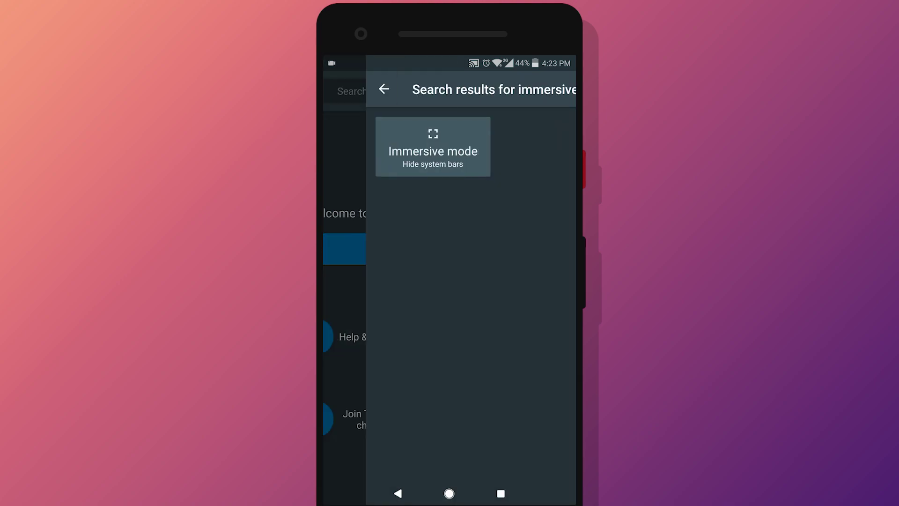
Enable the Immersive mode toggle from its options in Nougat/Oreo Quick Settings
left_click(421, 142)
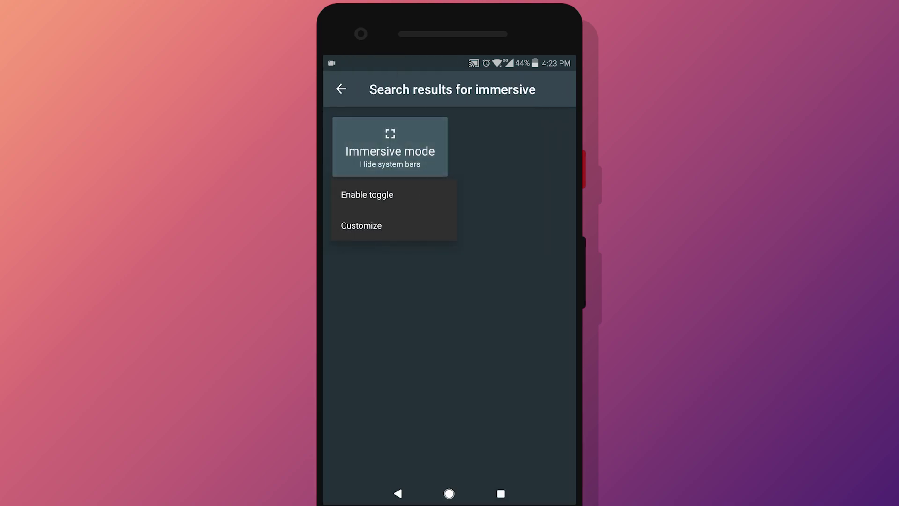
left_click(408, 195)
Edit the quick settings tiles and drag Immersive mode into the active tiles
left_click_drag(532, 143, 531, 239)
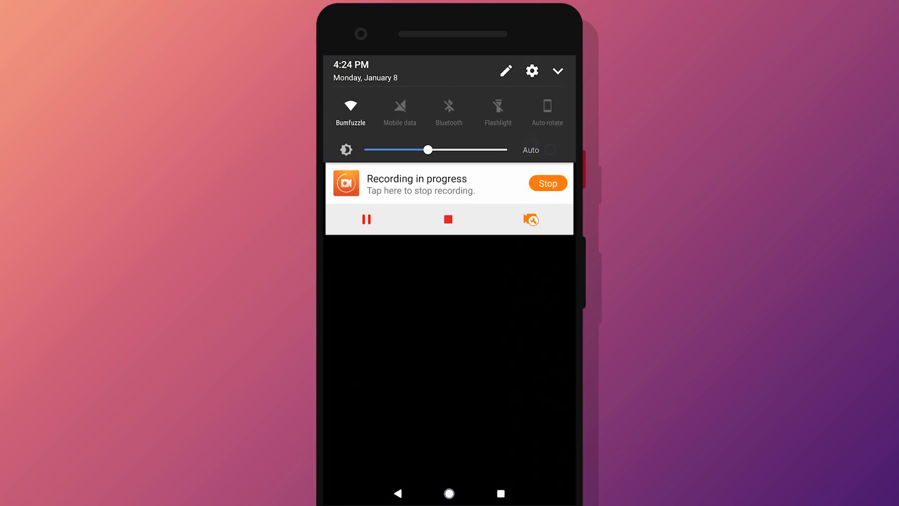
left_click_drag(529, 118, 523, 188)
left_click(504, 70)
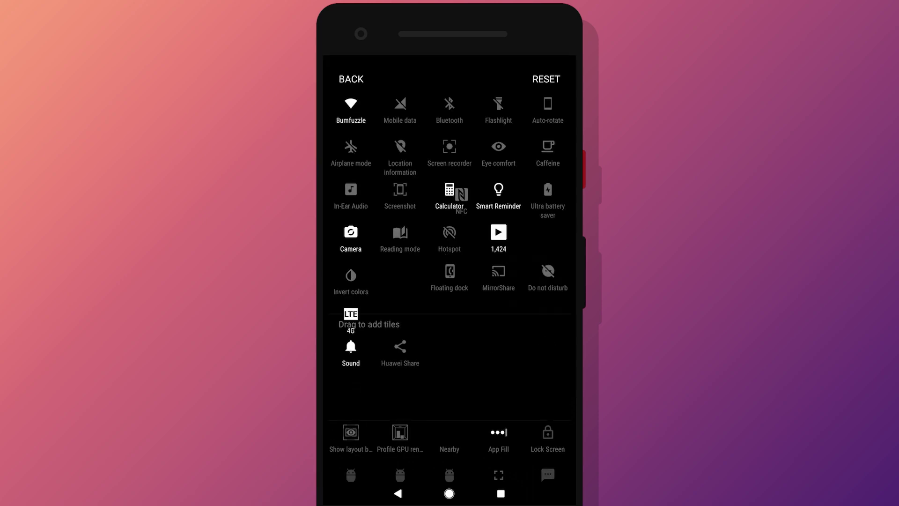
left_click_drag(506, 417, 516, 309)
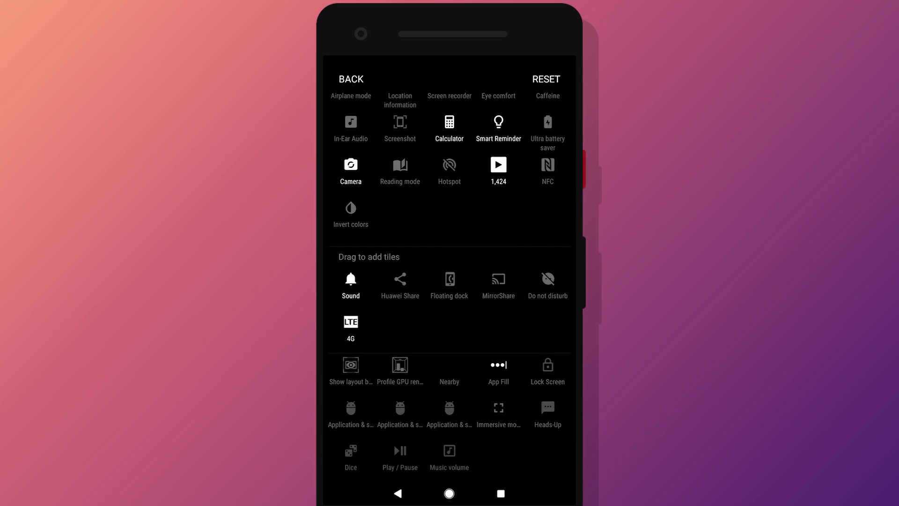
left_click_drag(499, 407, 400, 211)
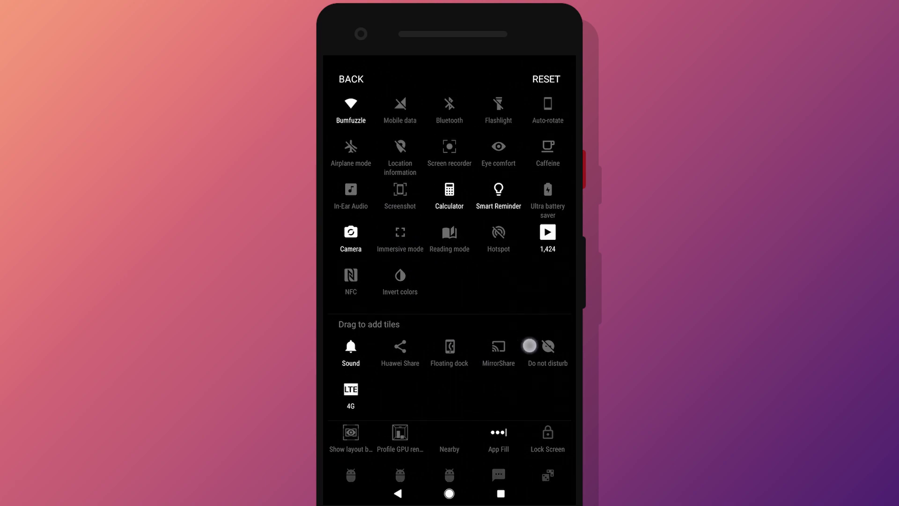
left_click(351, 78)
Apply Immersive mode with Hide all system bars and check the app screen runs fullscreen
left_click(398, 243)
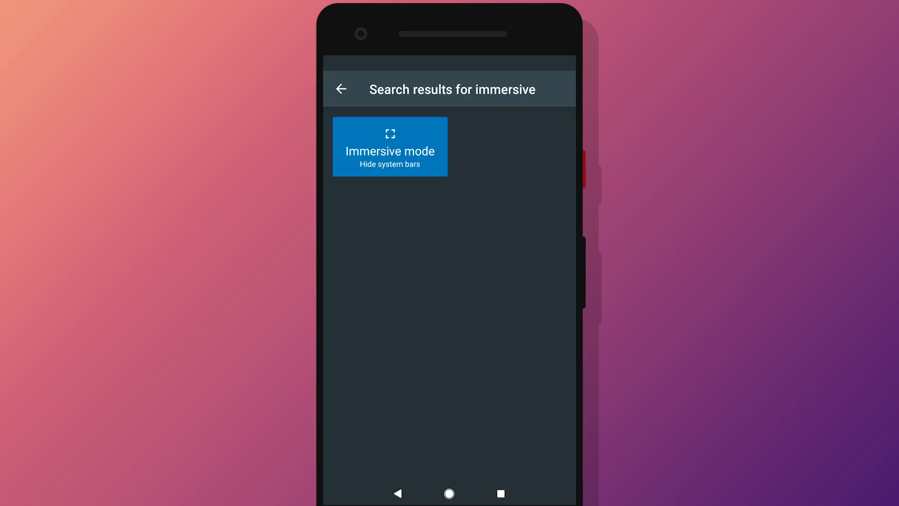
left_click(529, 354)
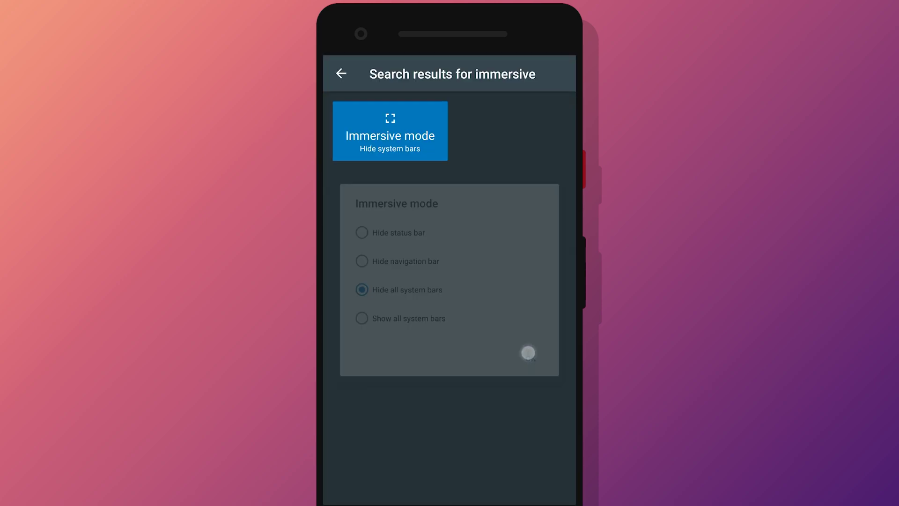
left_click_drag(404, 348, 503, 343)
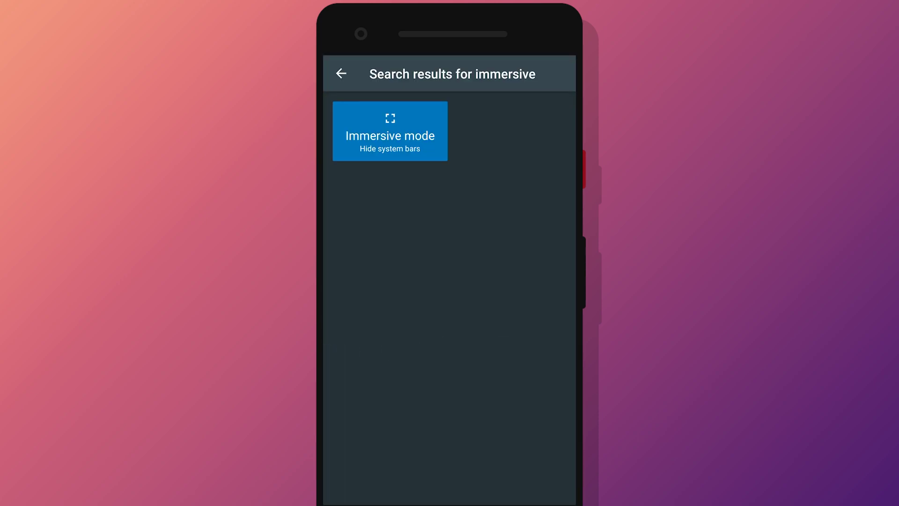
left_click(340, 73)
left_click_drag(333, 352, 506, 357)
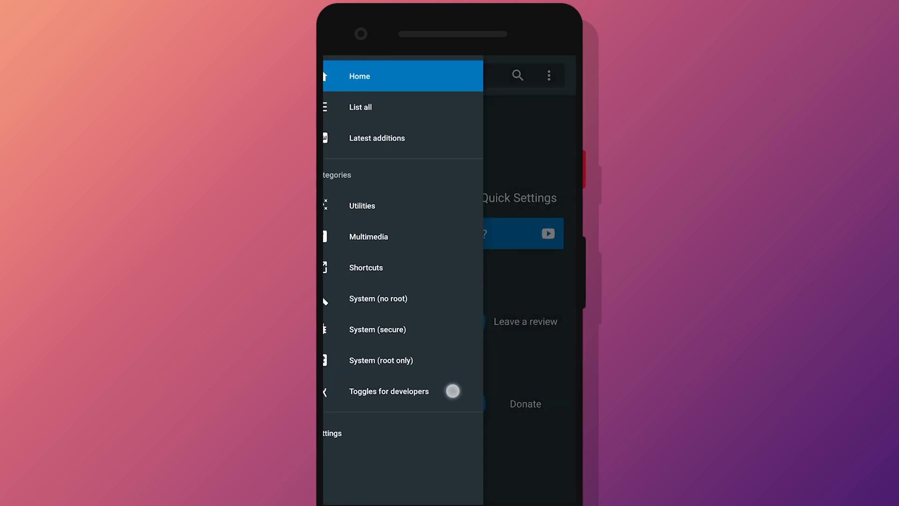
left_click_drag(452, 391, 366, 392)
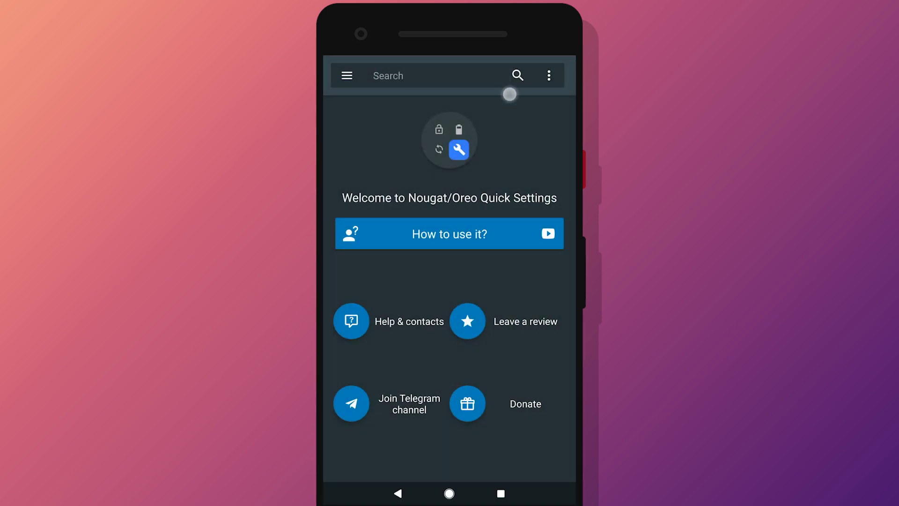
left_click_drag(502, 59, 510, 211)
left_click(555, 354)
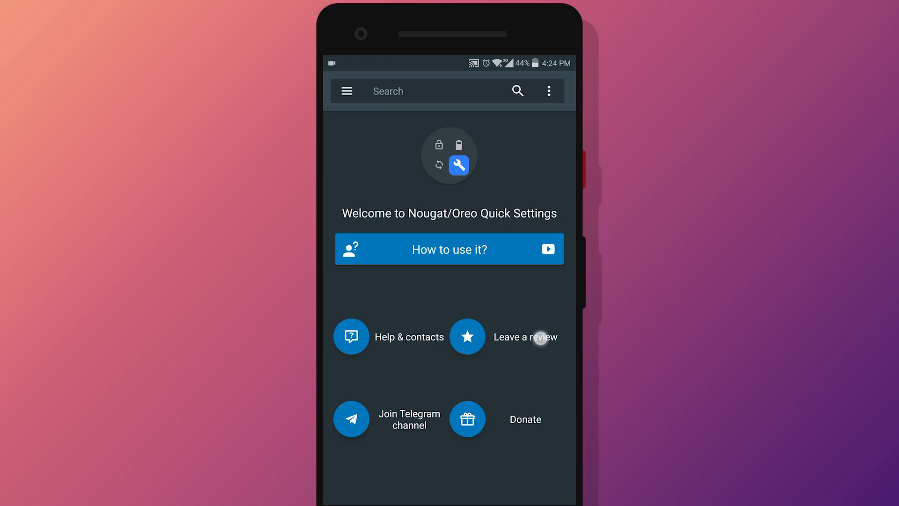
From the quick settings tile, set Immersive mode to Hide status bar only and verify
left_click_drag(449, 60, 449, 183)
left_click_drag(400, 112, 400, 236)
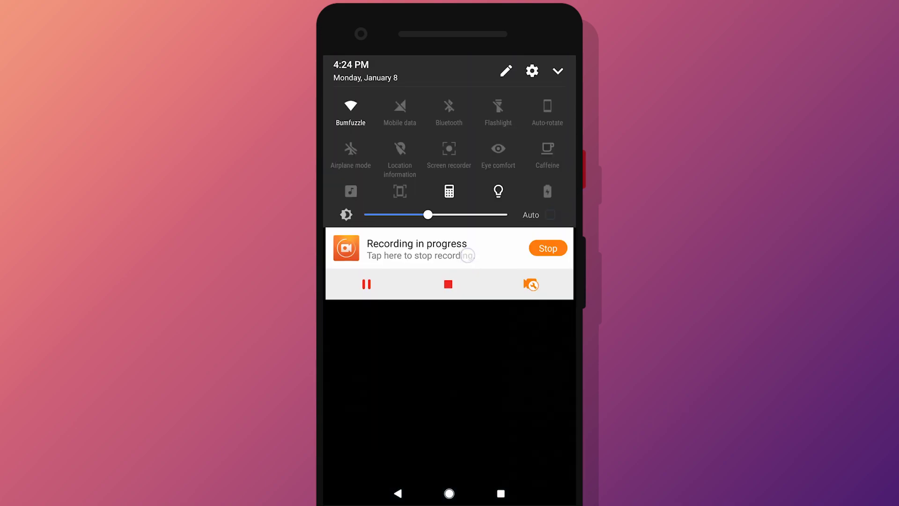
left_click(401, 237)
left_click(439, 229)
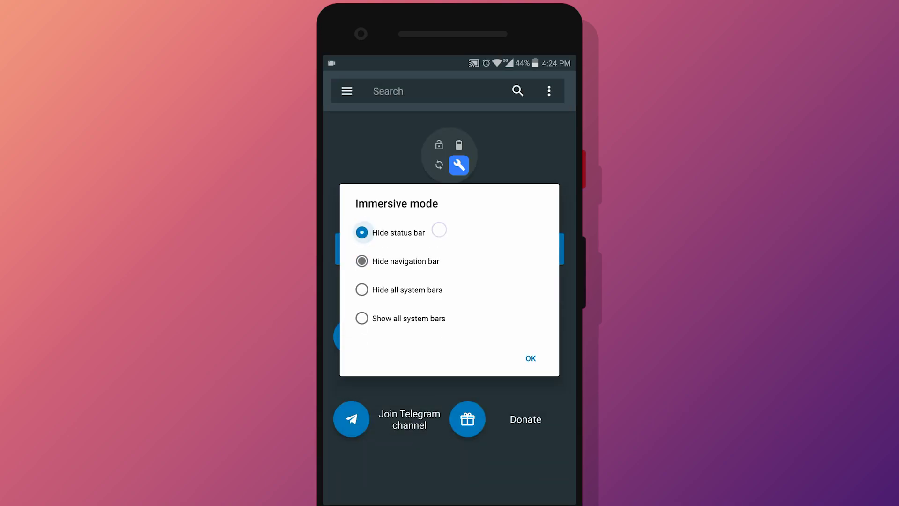
left_click(530, 358)
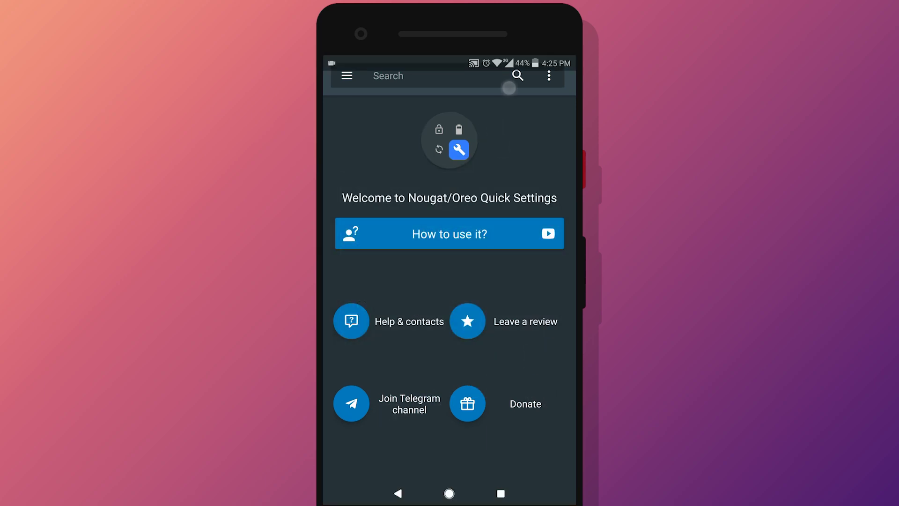
left_click_drag(508, 86, 485, 401)
left_click(500, 339)
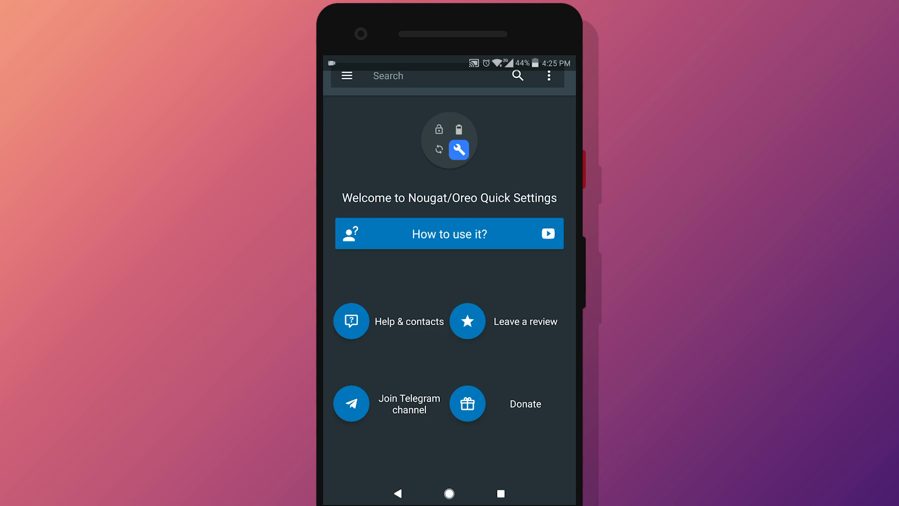